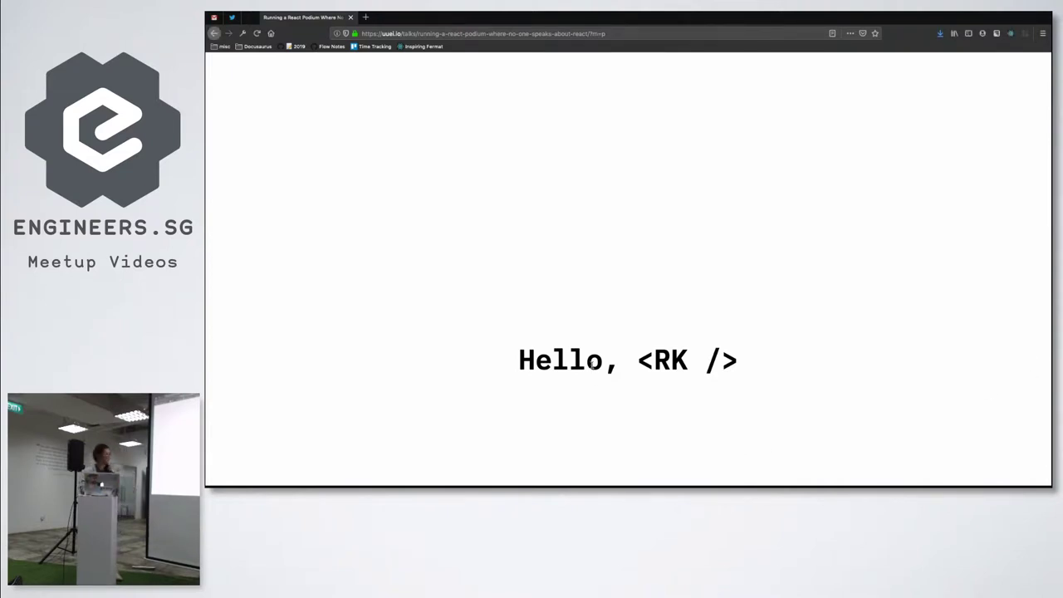
Step: Peek at the talk's post page, then return to the slide view
key("Escape")
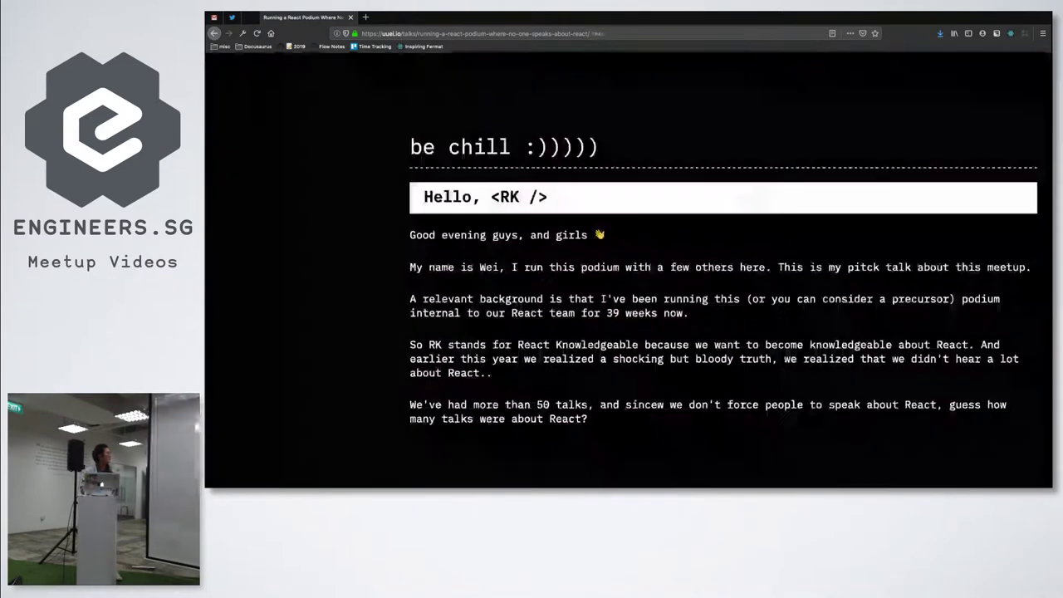
key("p")
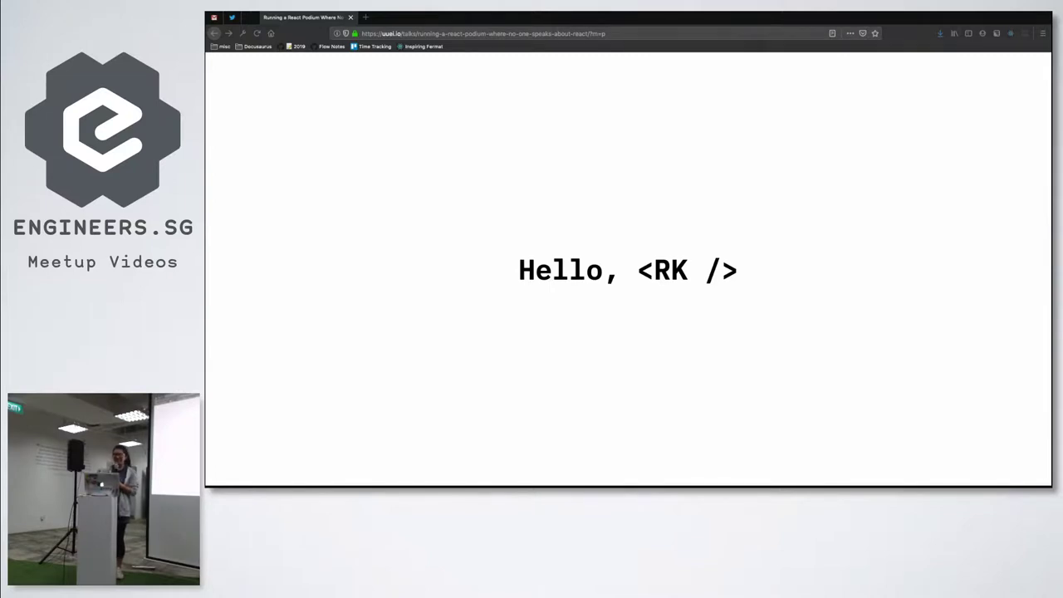
Step: Advance past the cat photo, JavaScript, GIF and Spongebob slides to 'tooling & engineering'
key("Right")
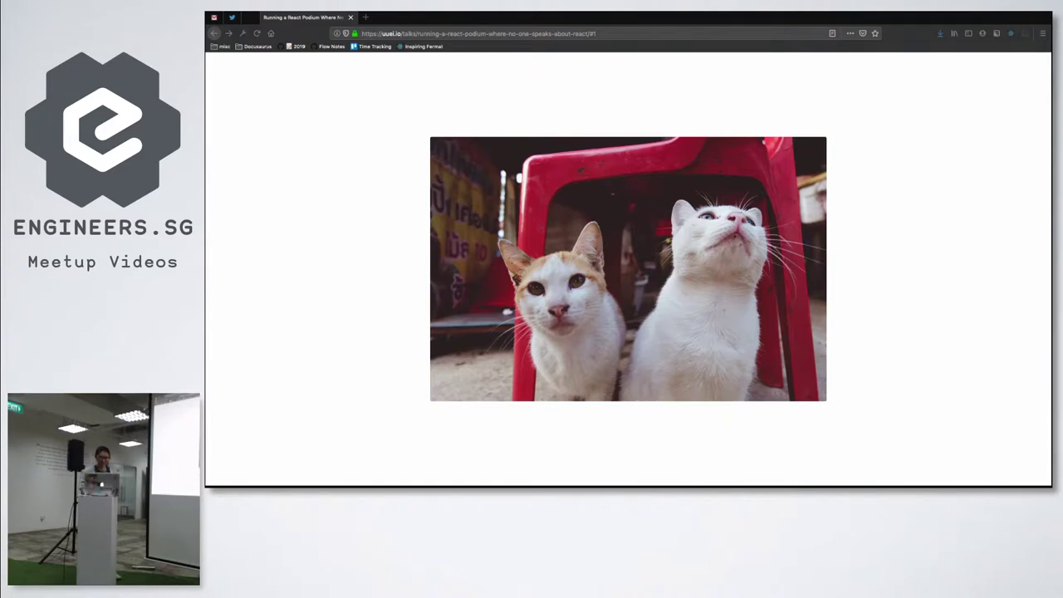
key("Right")
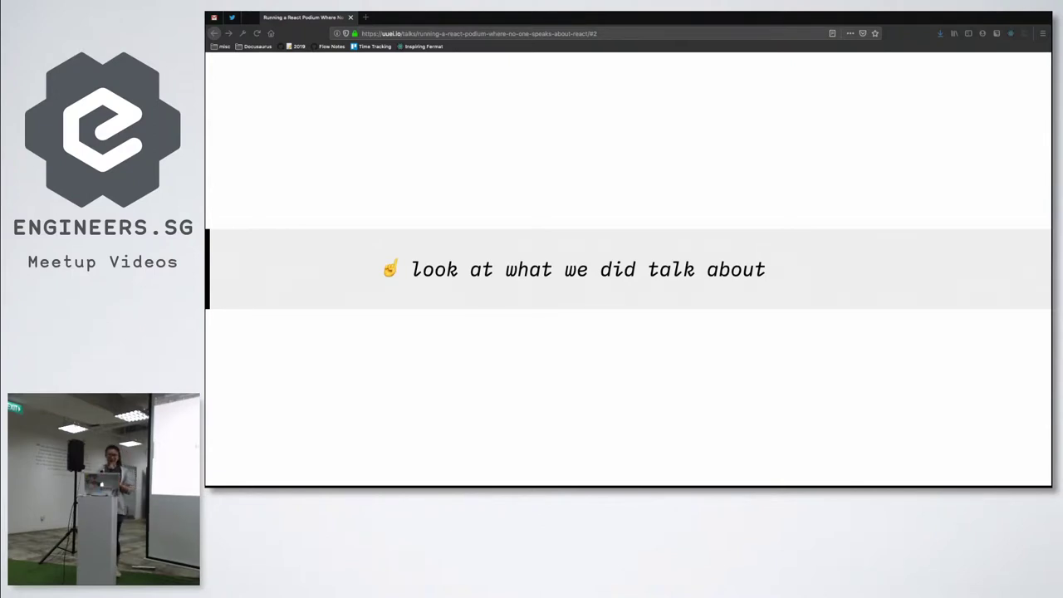
key("Right")
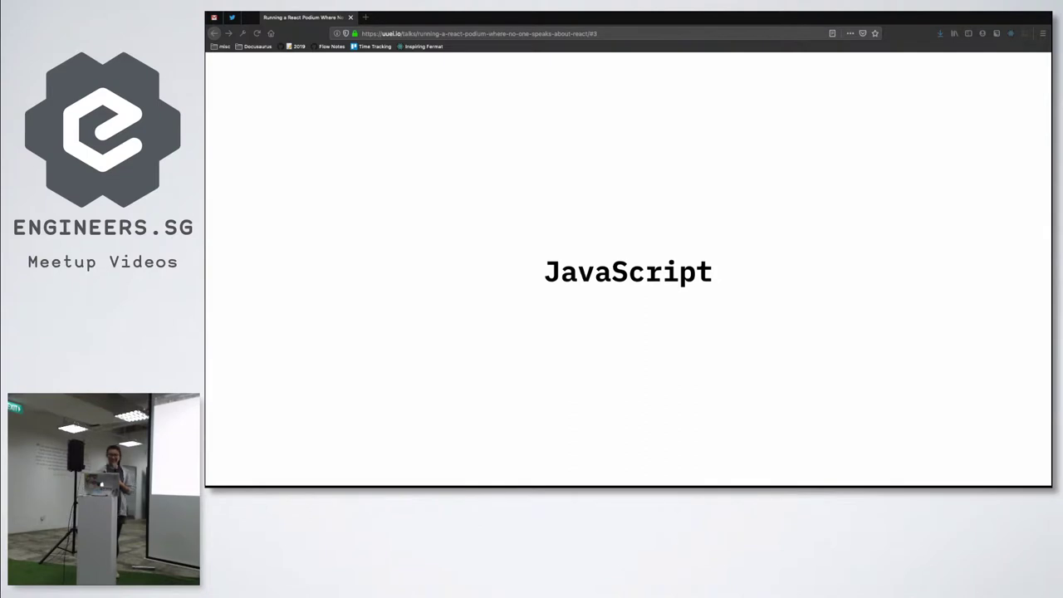
key("Right")
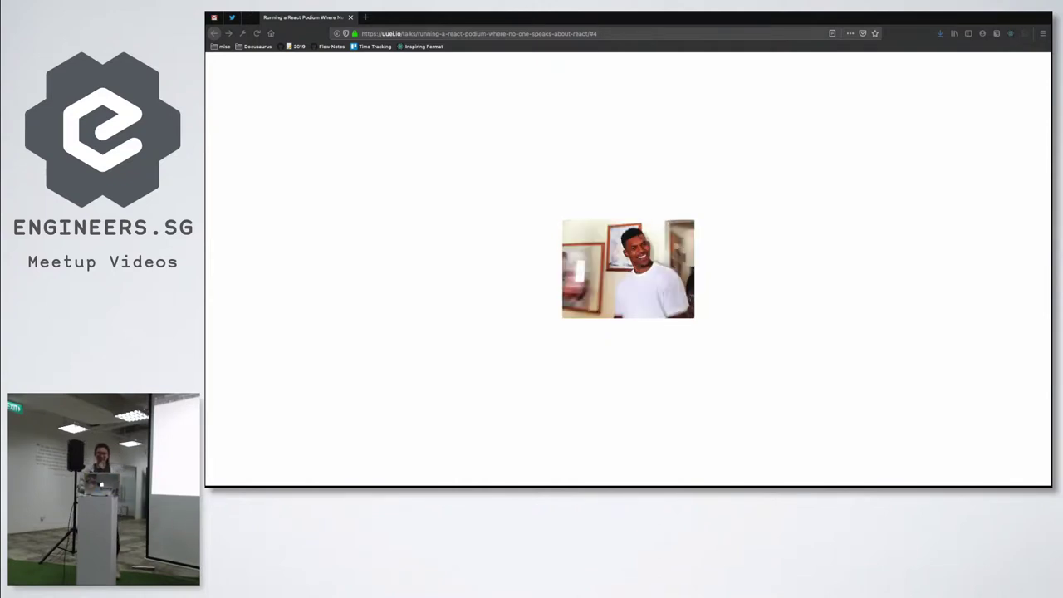
key("Right")
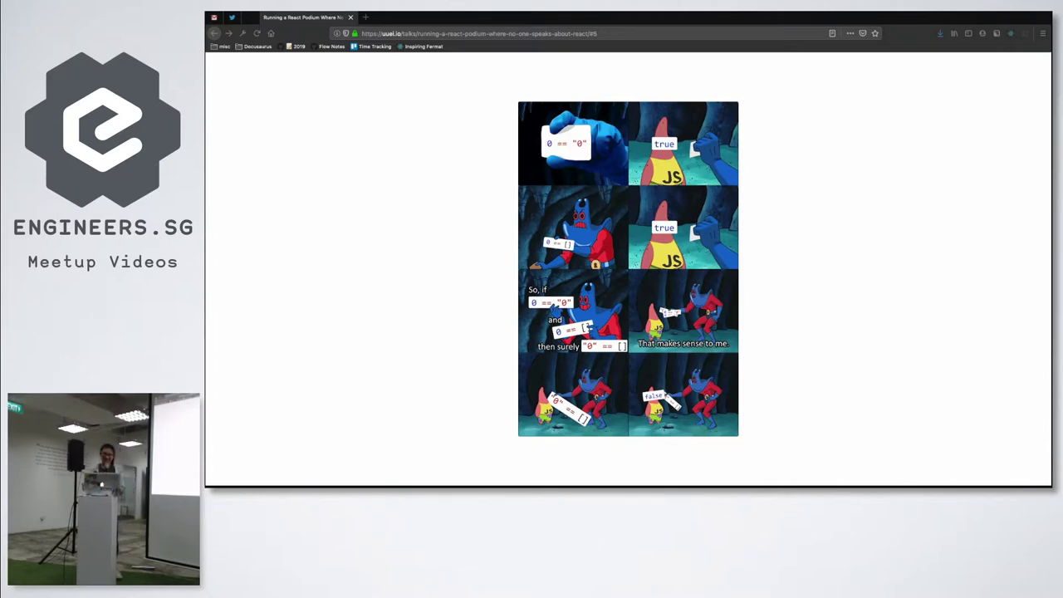
key("Right")
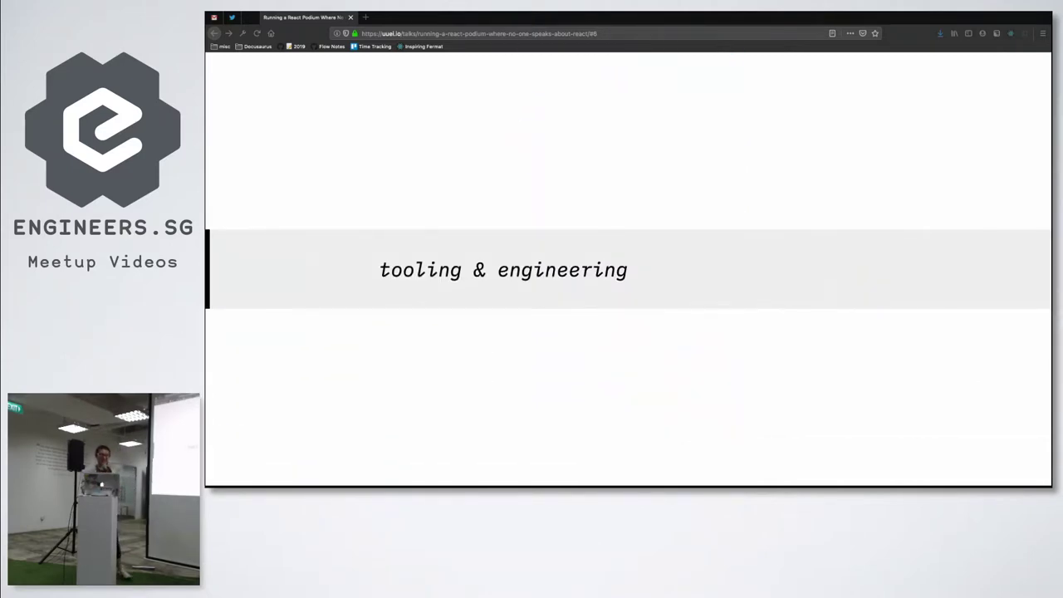
Step: Advance through the npm/lerna list and 'styling / css' slide to the styling topics list
key("Right")
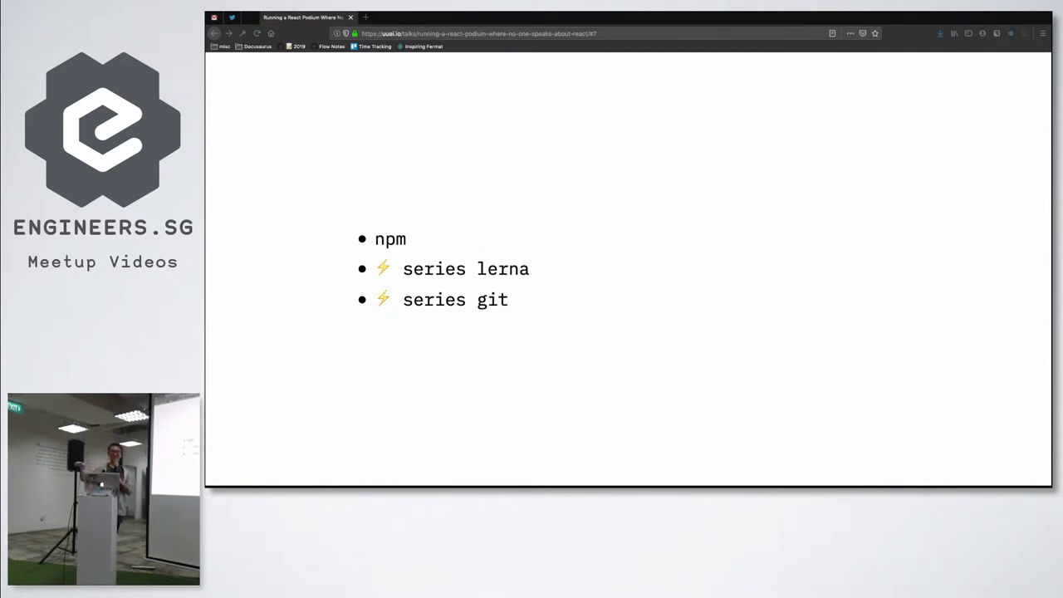
key("Right")
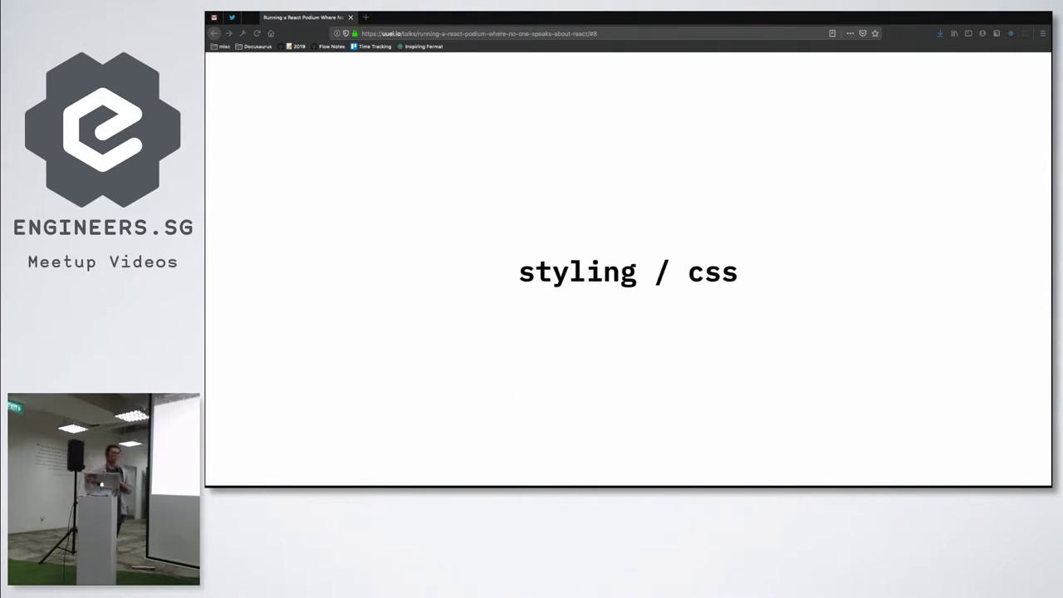
key("Right")
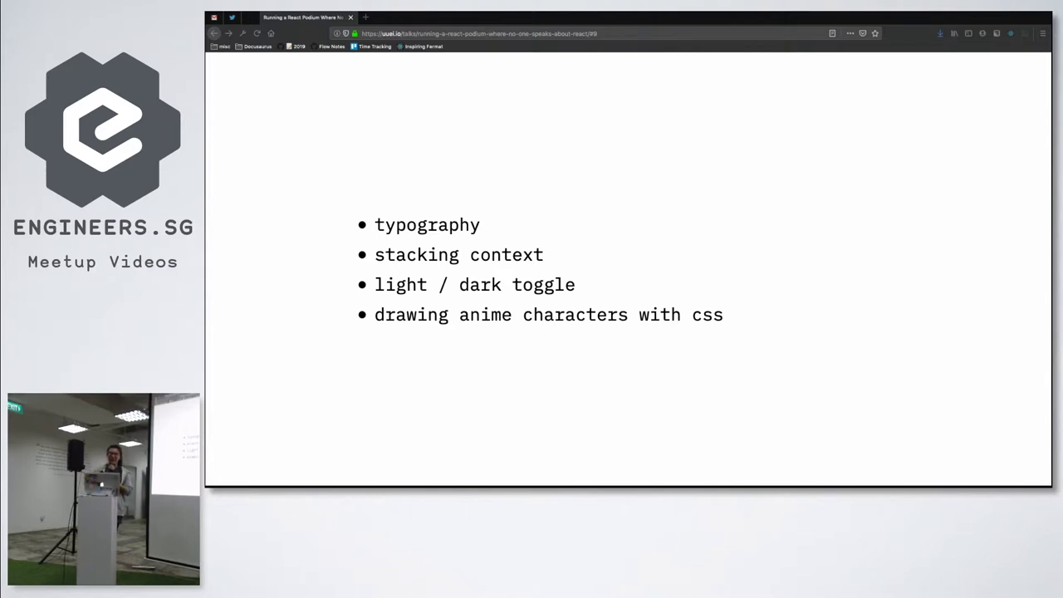
Step: Advance past the CSS refactoring citation to the library-introductions bullet slide
key("Right")
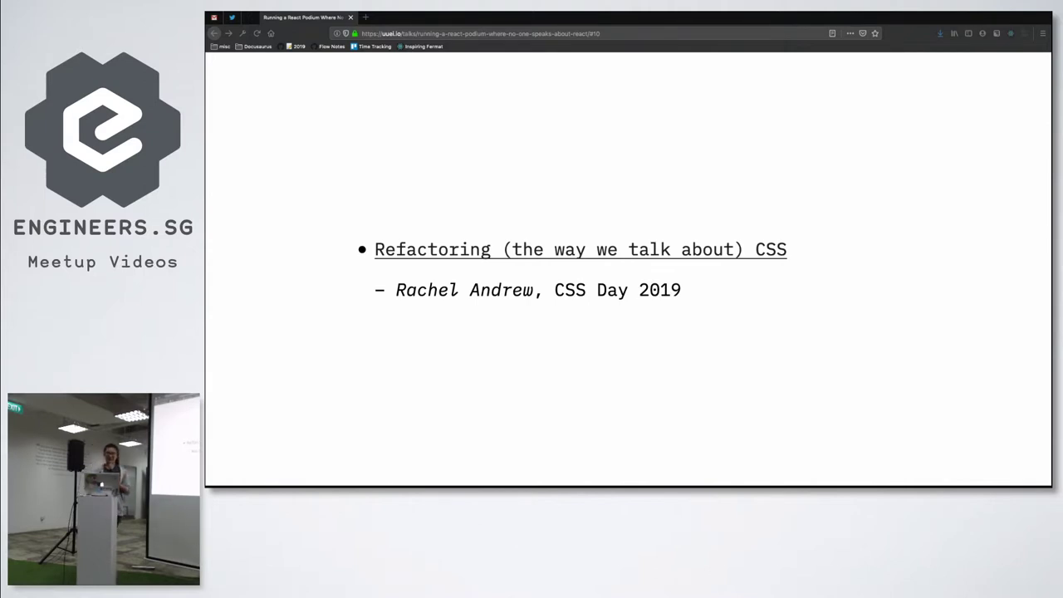
key("Right")
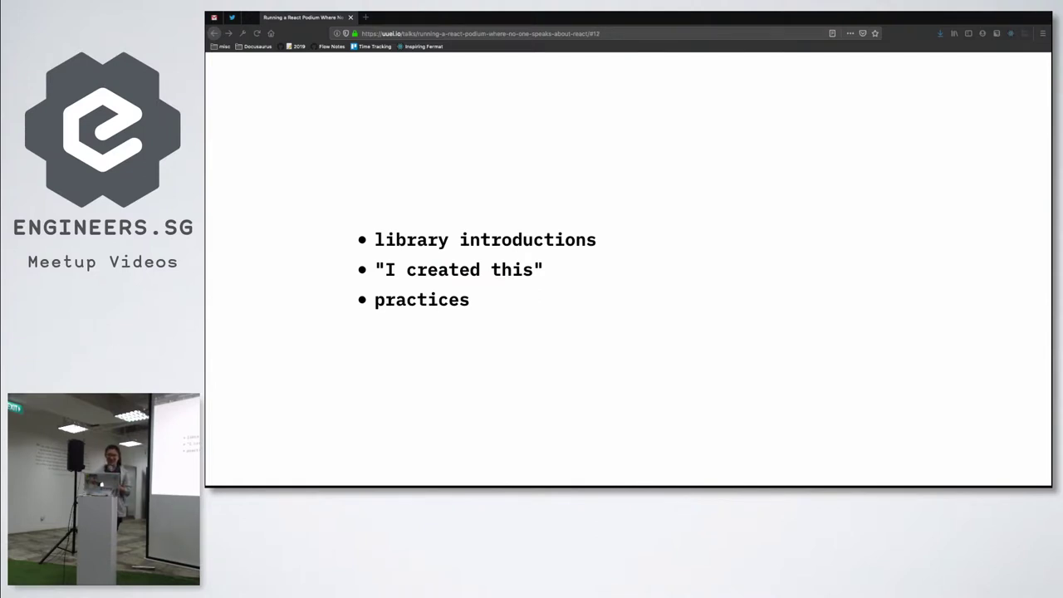
Step: Advance past 'random things', 'coming home to React' and the hooks shrug to the bullet list
key("Right")
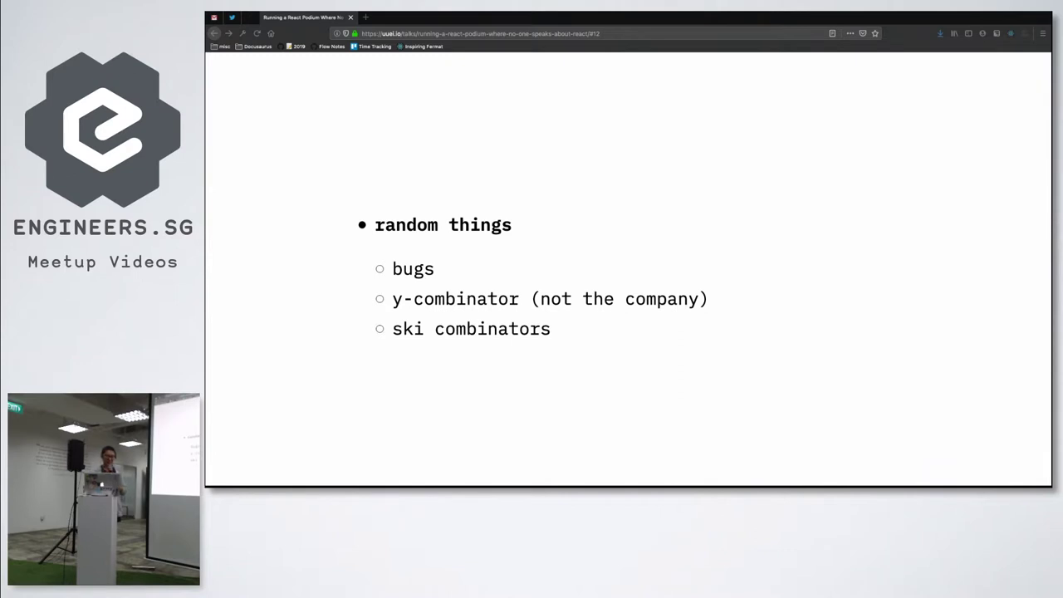
key("Right")
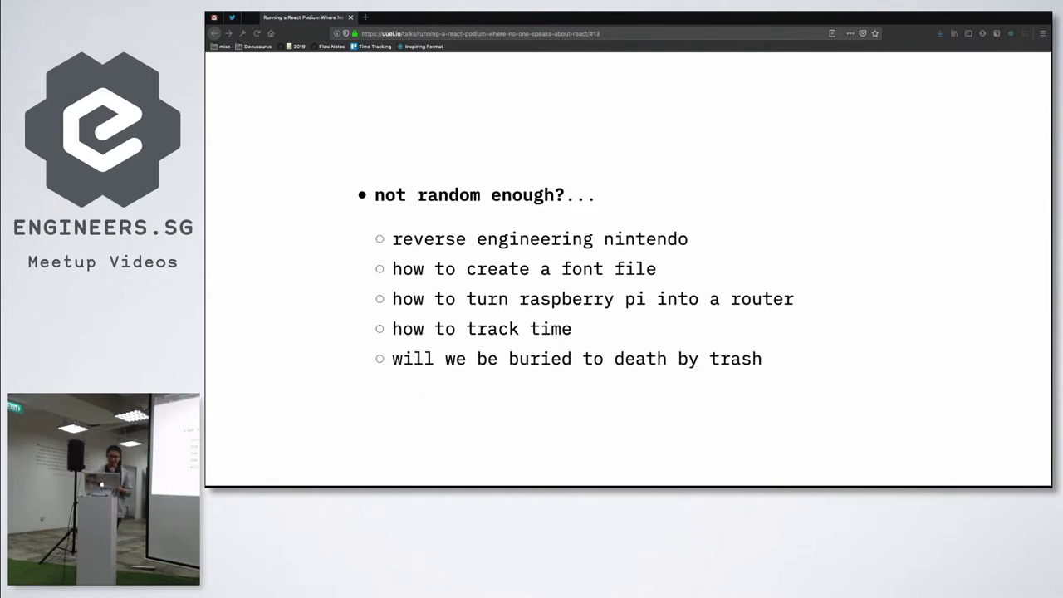
key("Right")
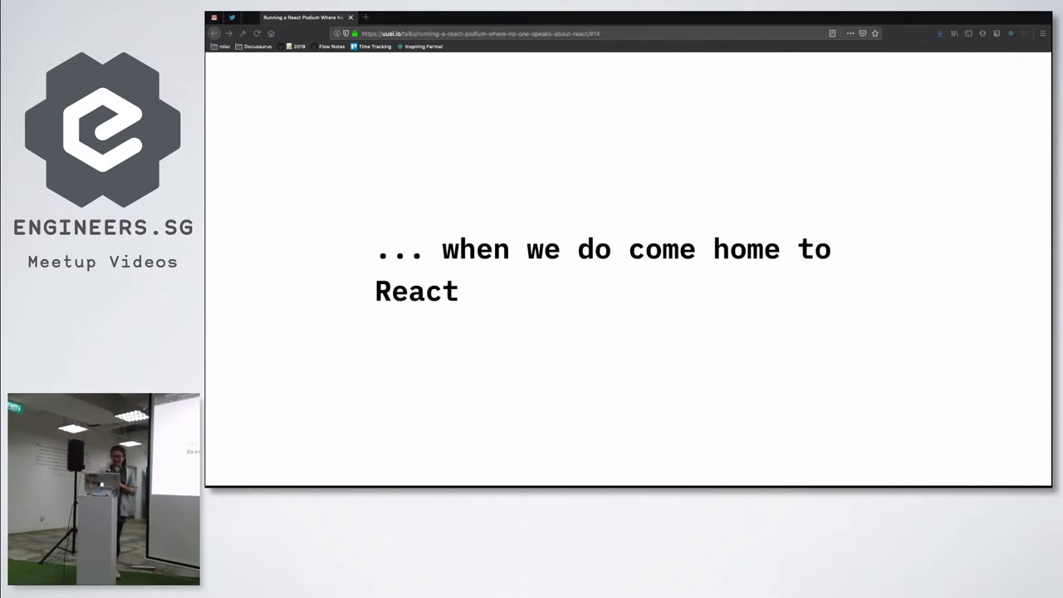
key("Right")
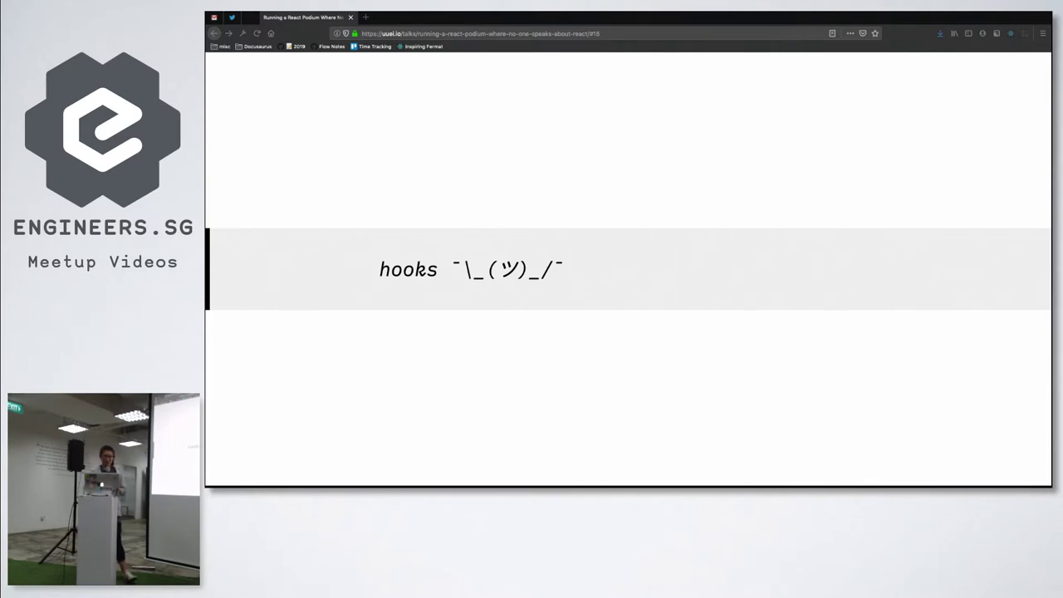
key("Right")
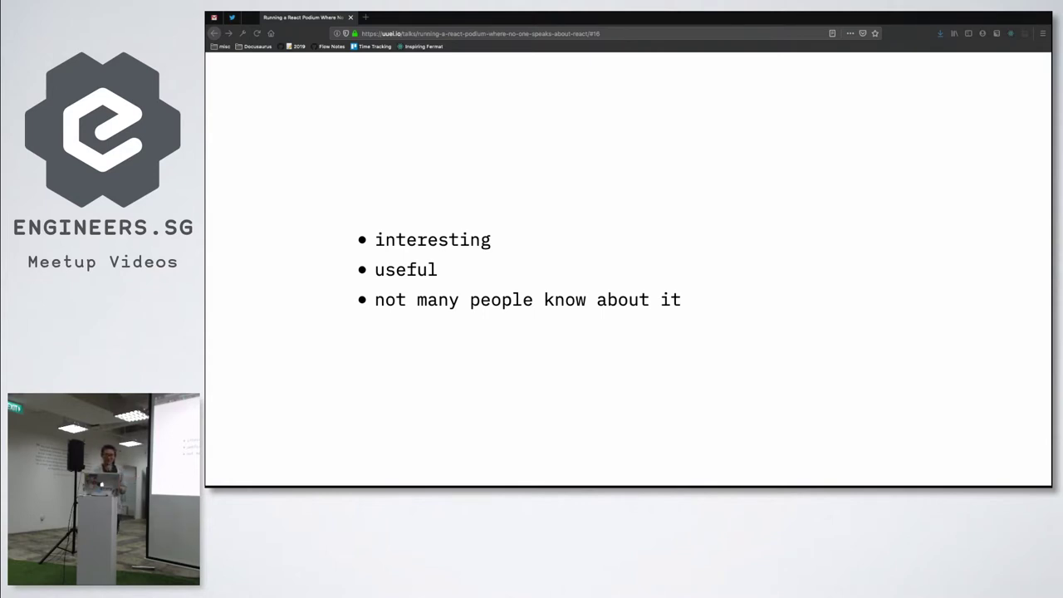
Step: Advance past 'What's happening with React?' and 'Rethinking best practices' to 'React Today and Tomorrow'
key("Right")
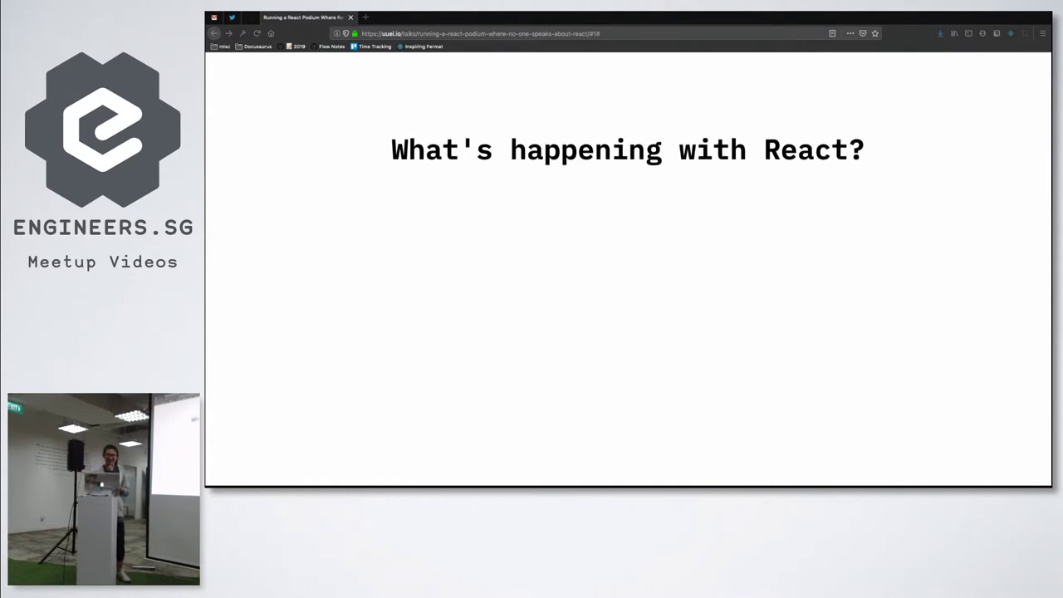
key("Right")
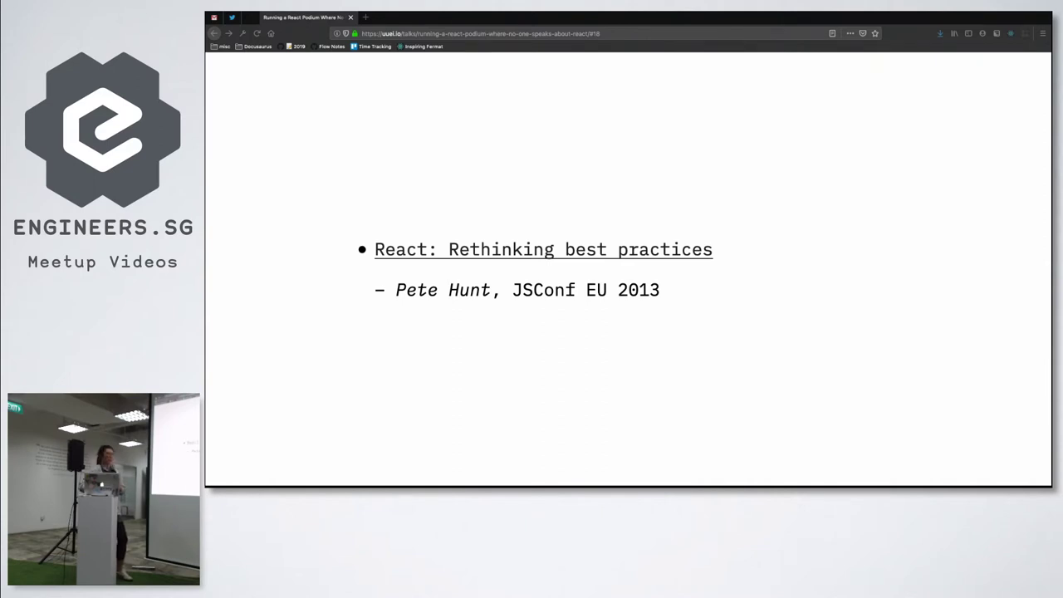
key("Right")
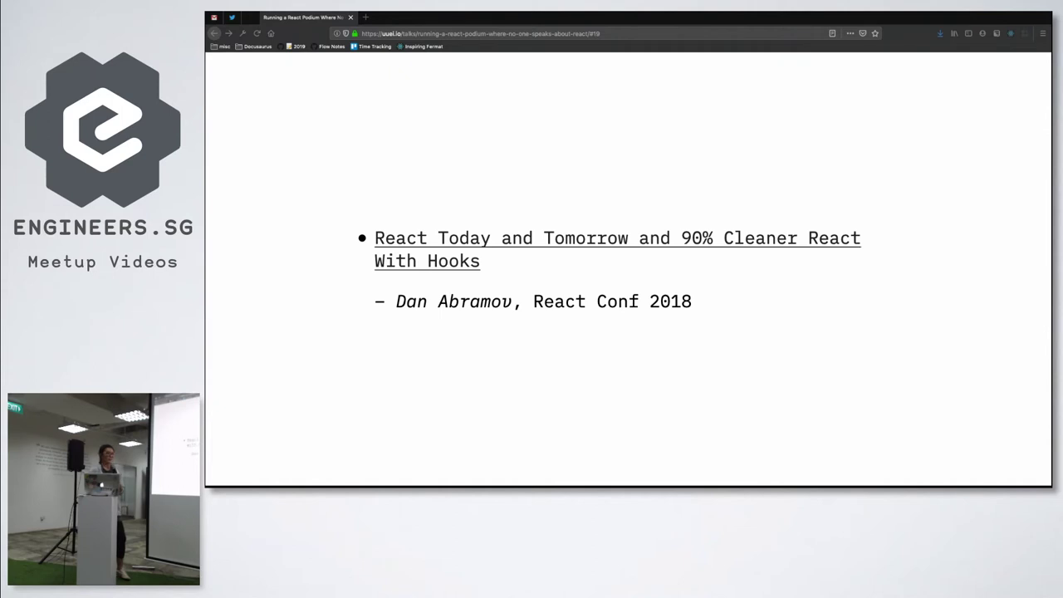
Step: Advance through 'React as a UI Runtime' and 'this is not React' to 'I don't know React'
key("Right")
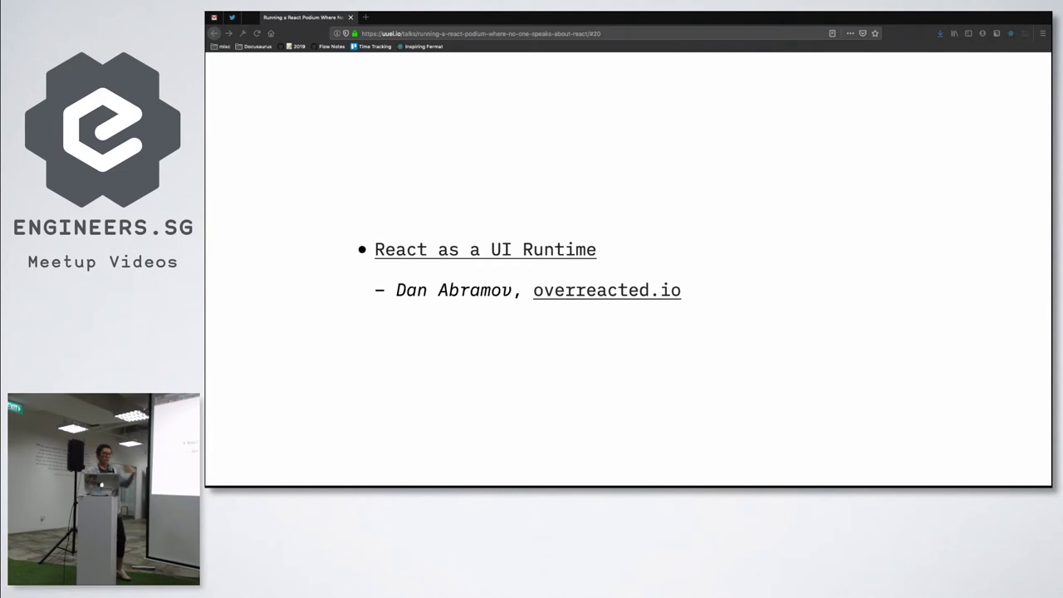
key("Right")
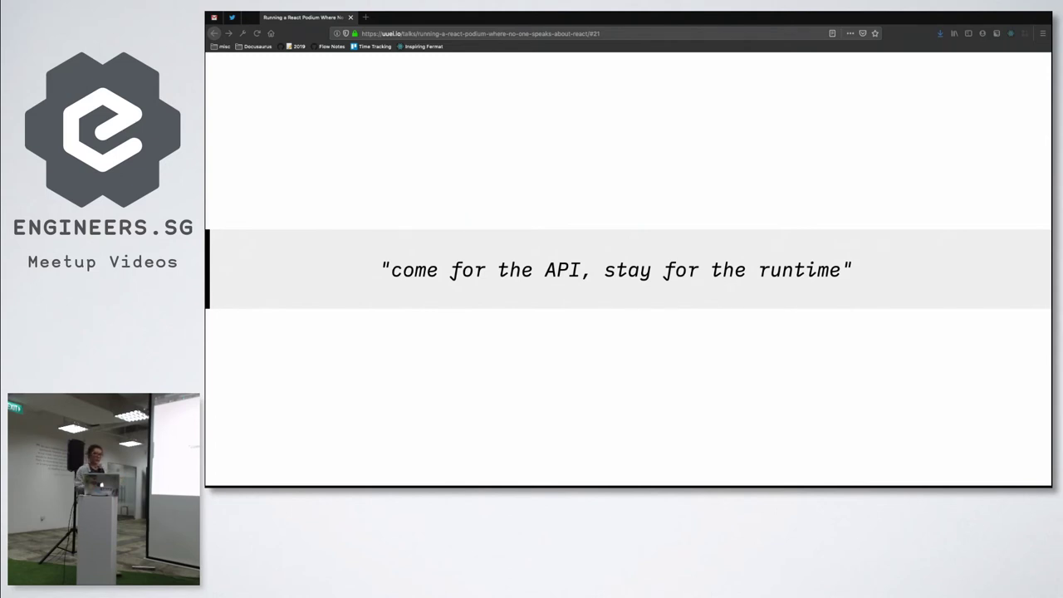
key("Right")
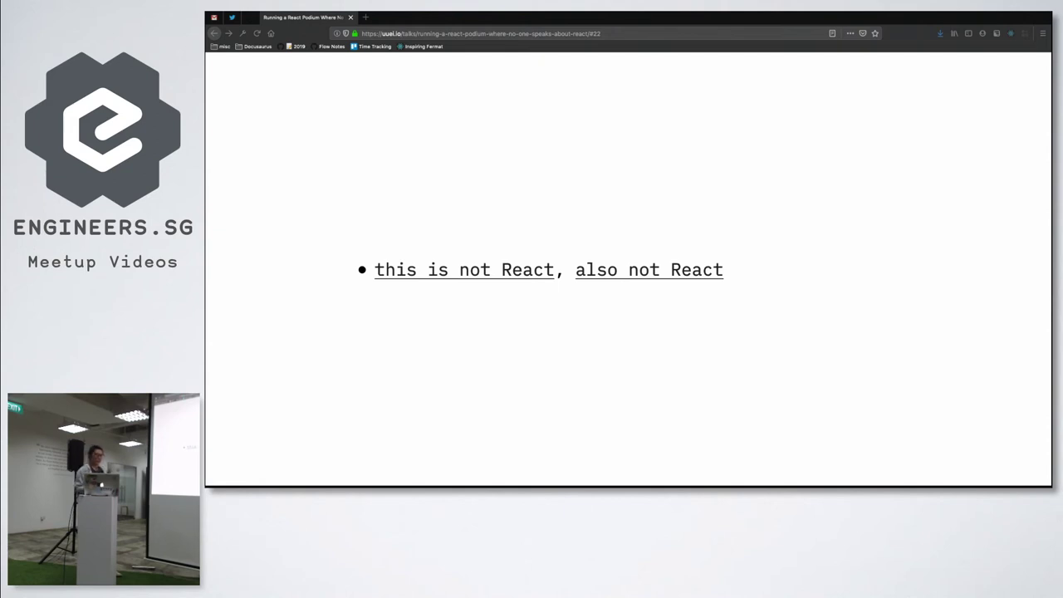
key("Right")
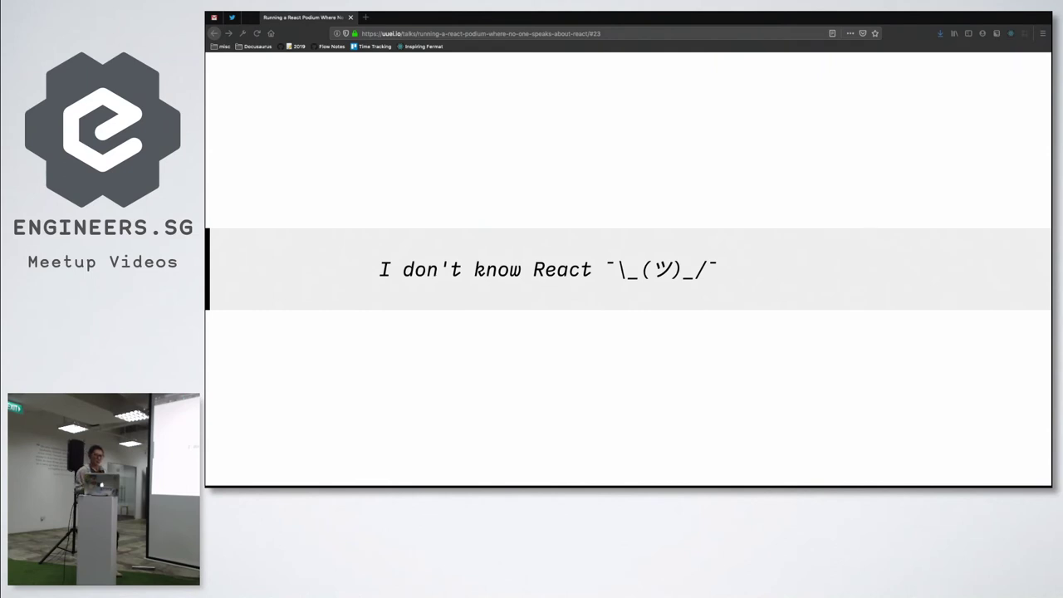
Step: Advance past 'How do I know this' and the React logo drawing to the violinist photo
key("Right")
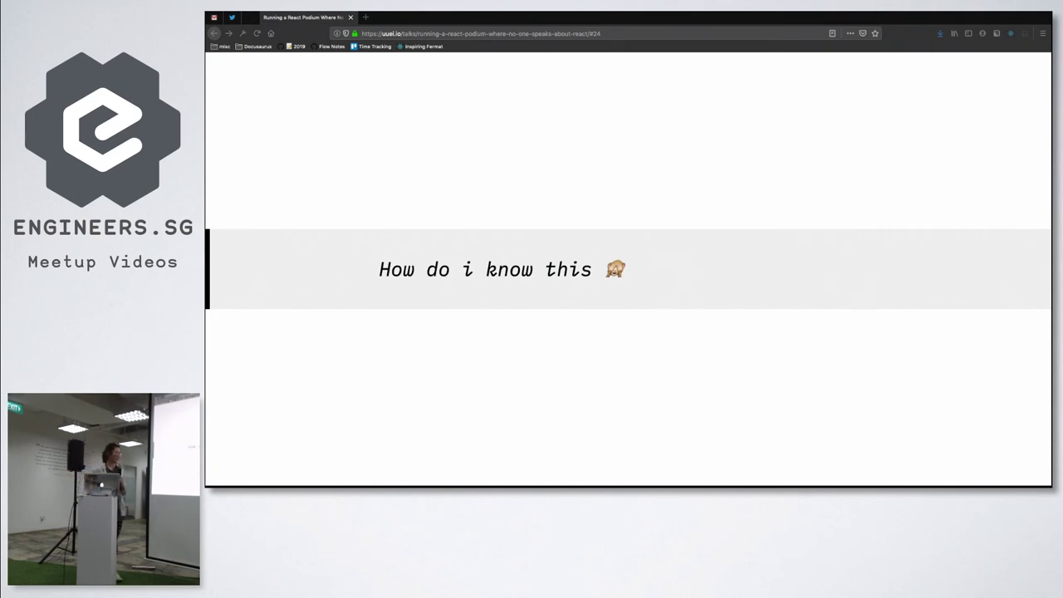
key("Right")
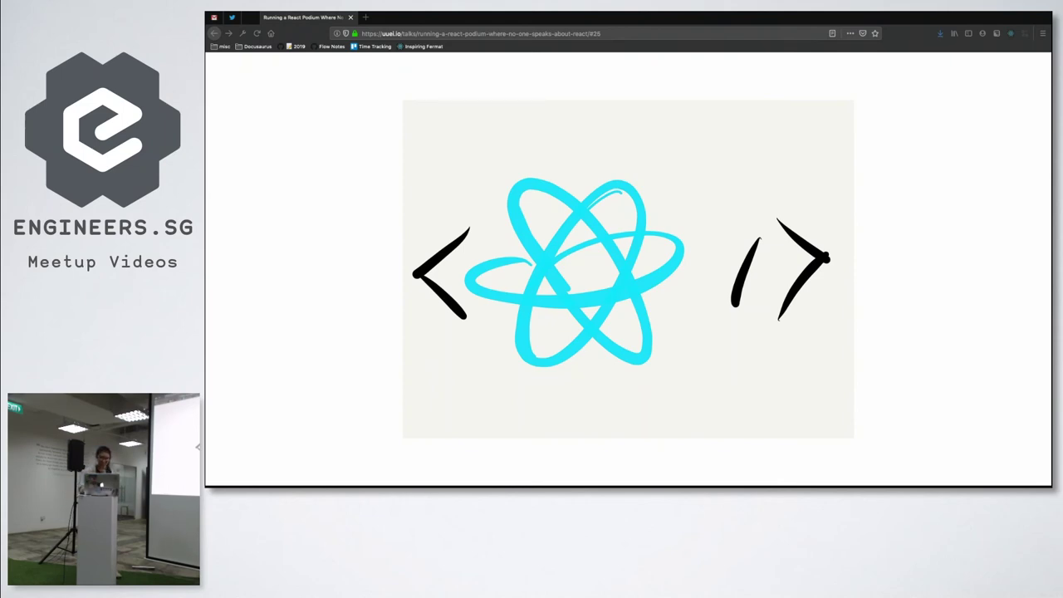
key("Right")
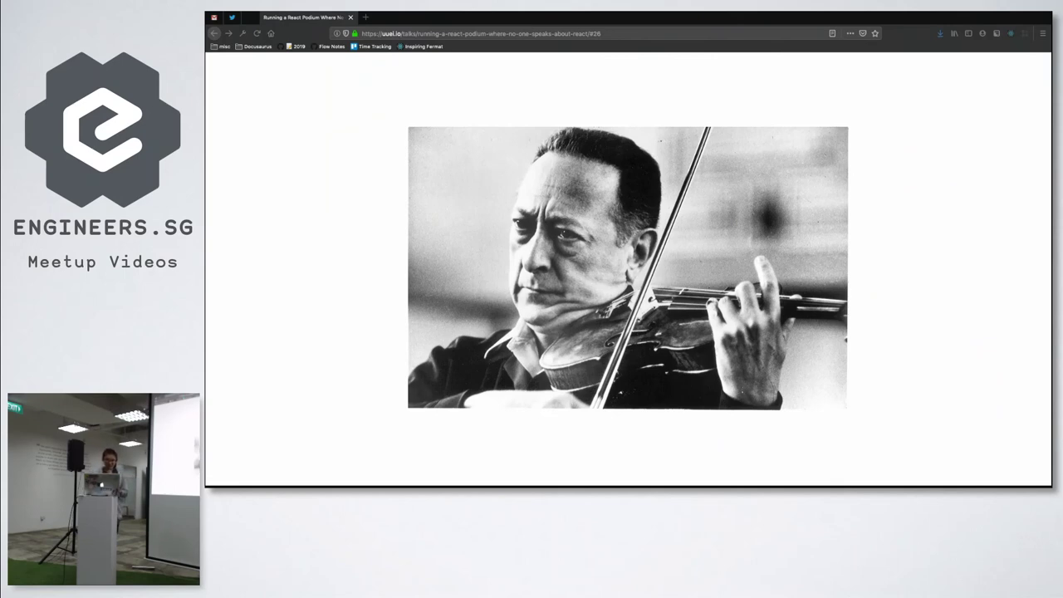
Step: Pass the React reading-links slide and leave the deck for the talk's post page
key("Right")
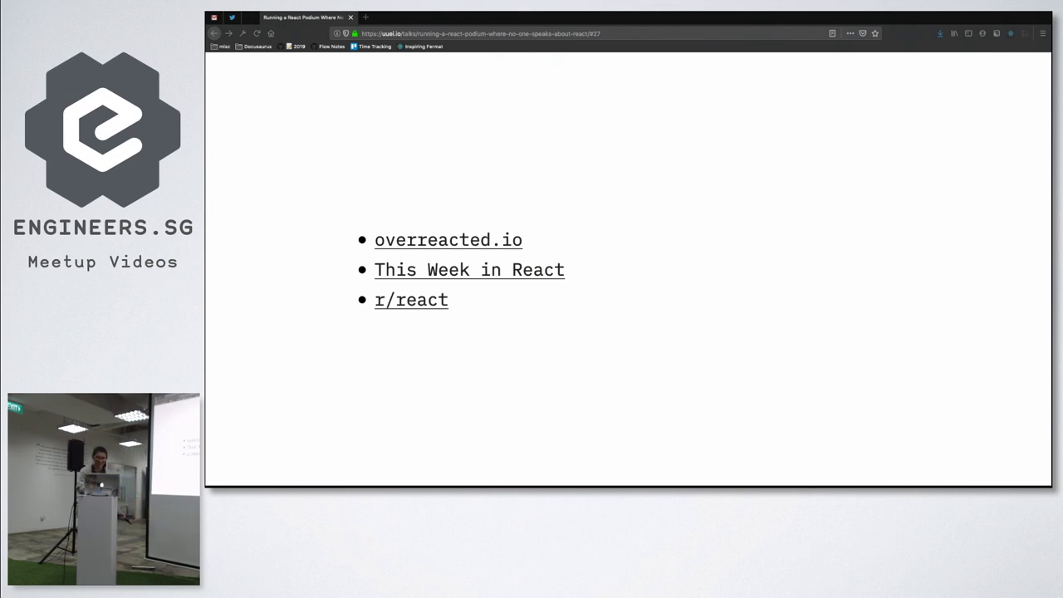
key("Right")
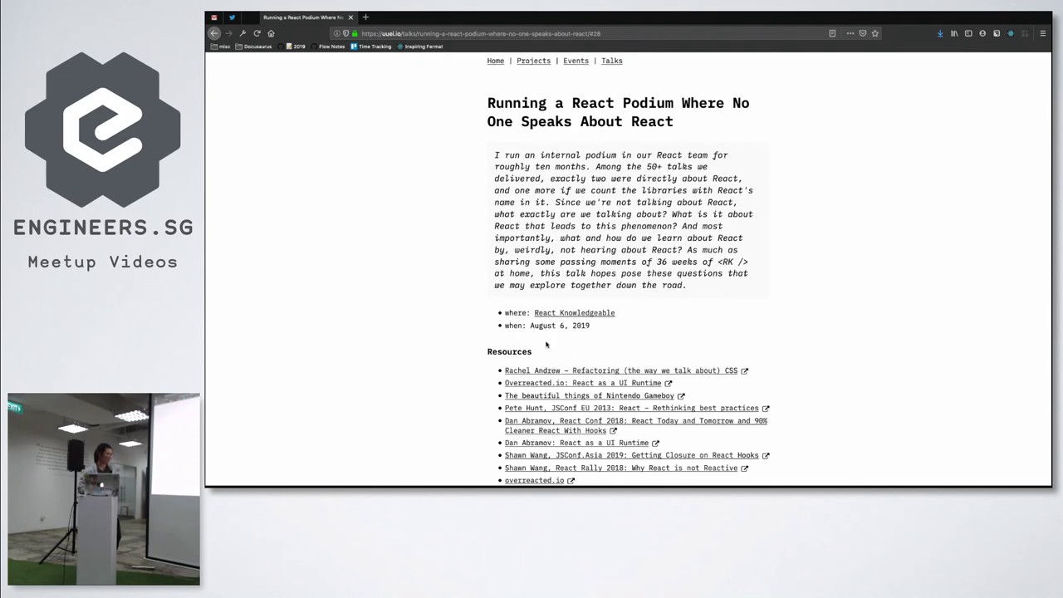
scroll(544, 332, "down", 10)
scroll(546, 343, "up", 10)
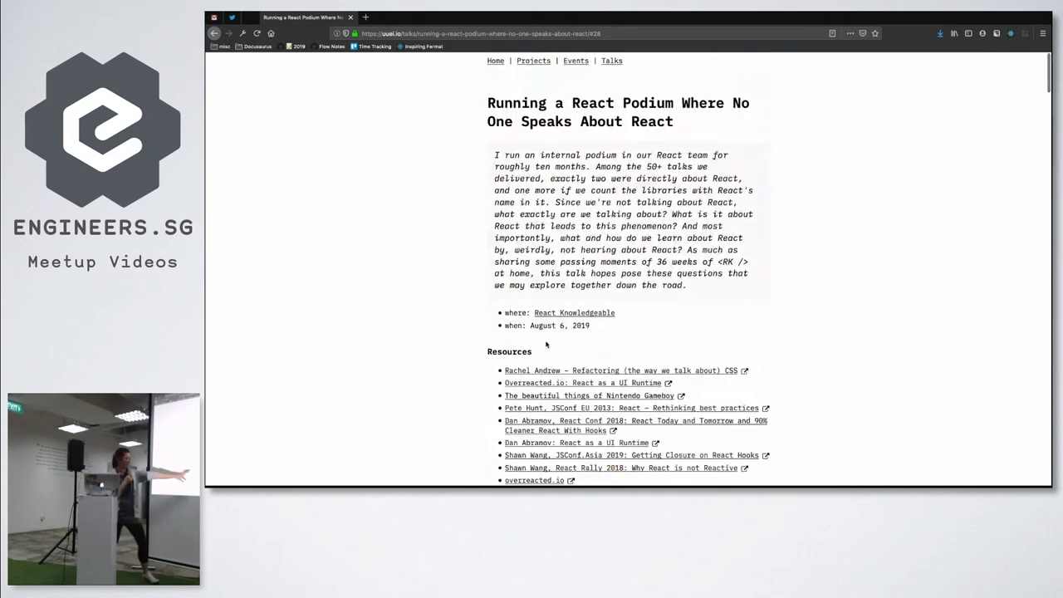